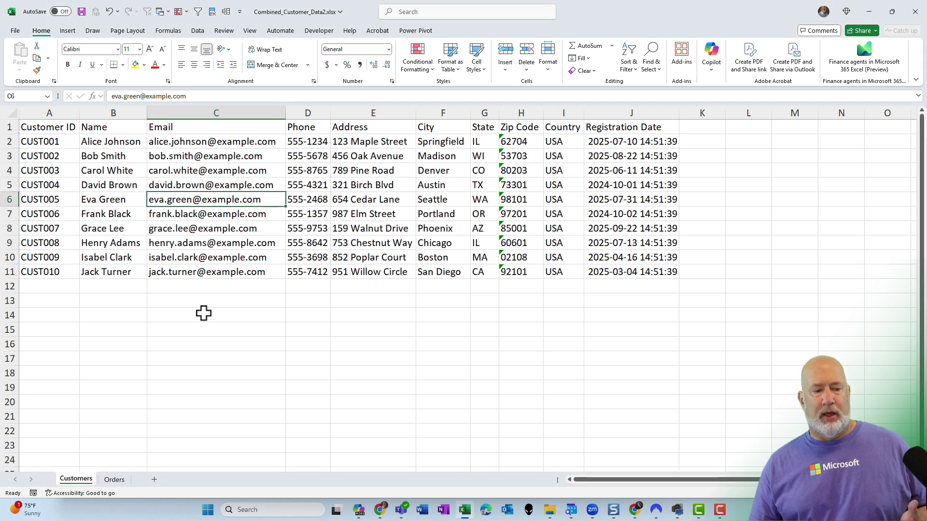
Step: Compare the Orders and Customers sheets, ending on Orders with the Order Date column C selected
left_click(117, 481)
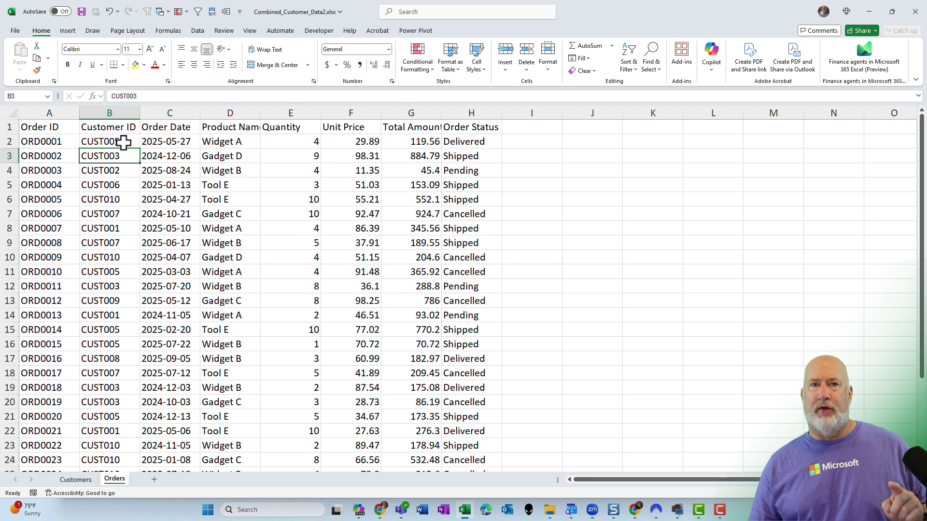
left_click(76, 479)
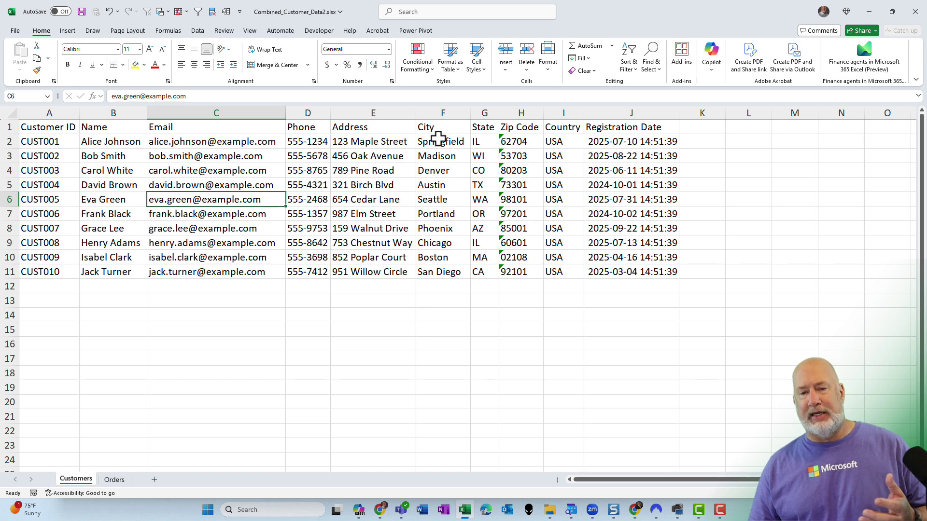
left_click(115, 480)
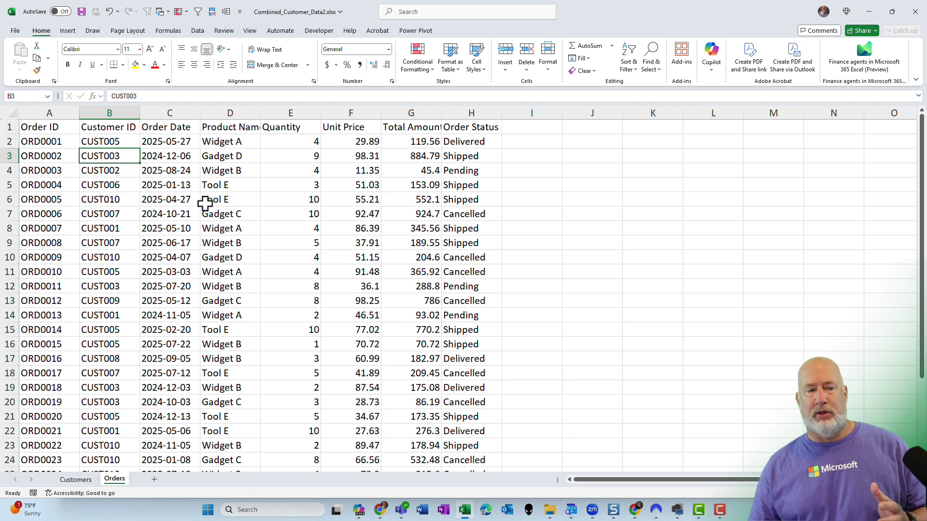
left_click(155, 114)
right_click(162, 115)
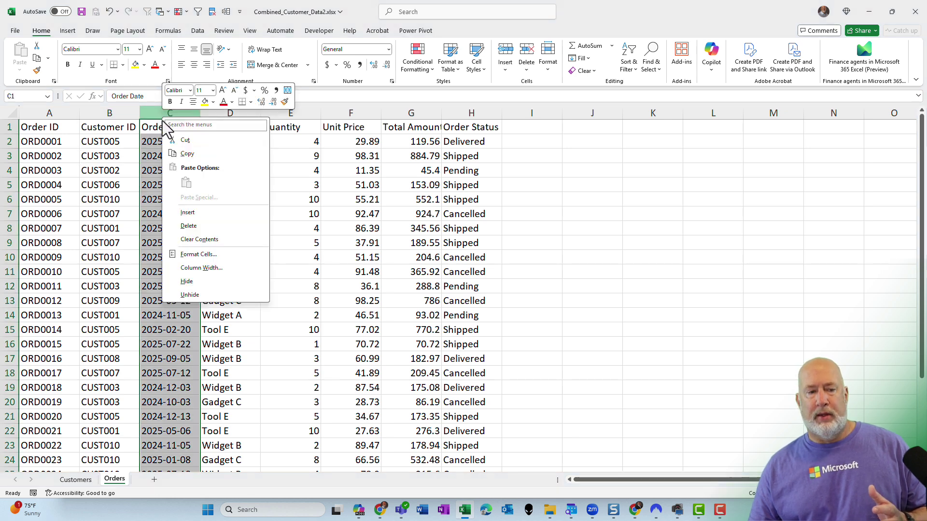
left_click(189, 211)
left_click(178, 128)
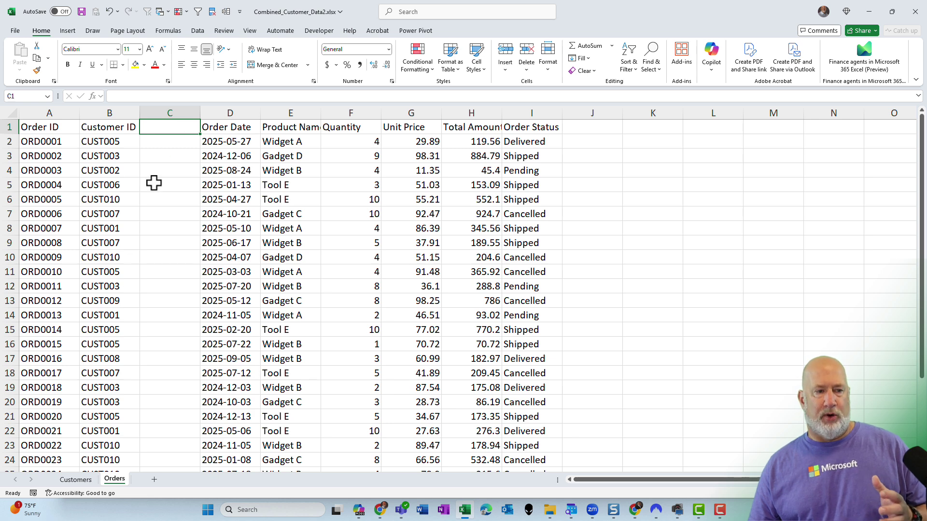
left_click(88, 481)
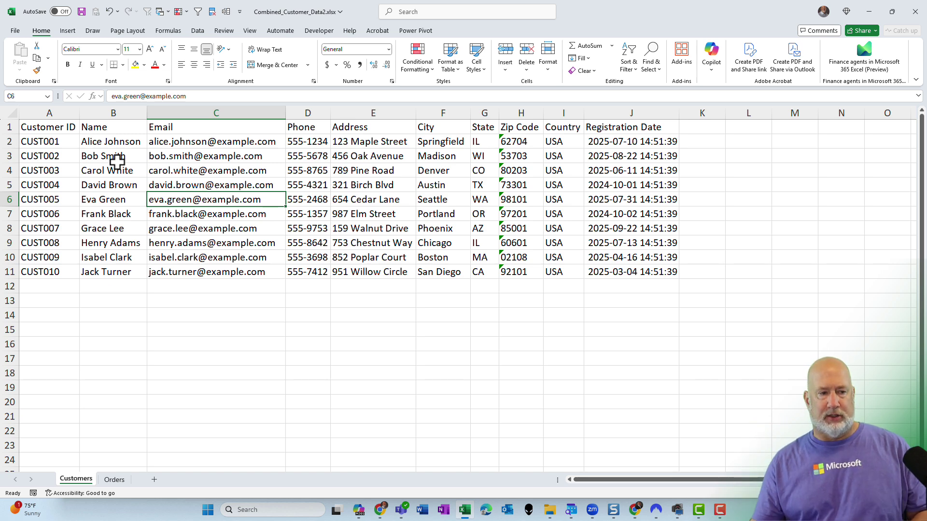
left_click(115, 480)
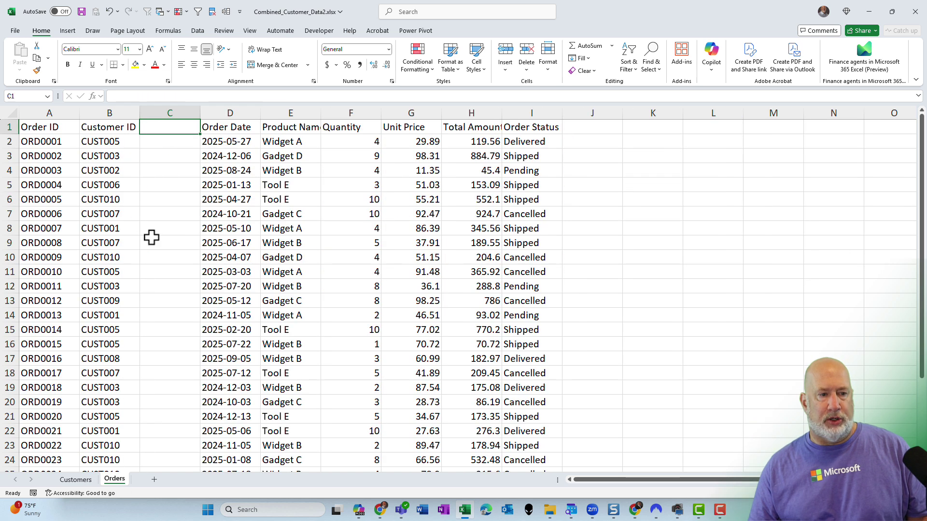
right_click(181, 113)
left_click(218, 227)
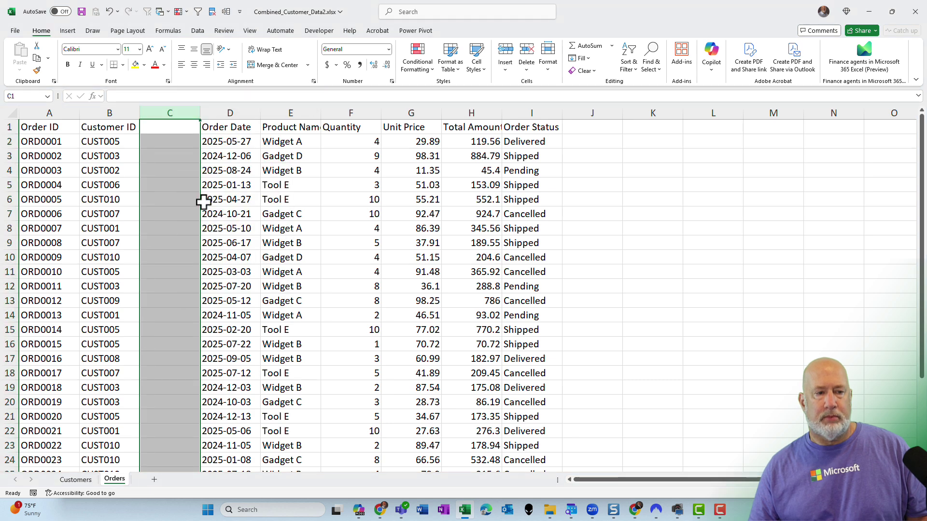
left_click(172, 143)
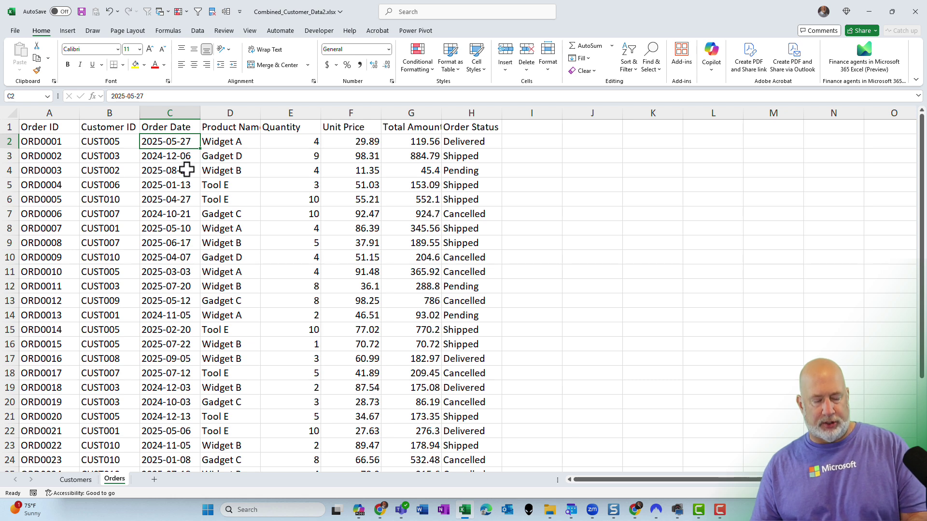
Step: Format the Orders data as a table with headers and name it 'orders'
key("ctrl+t")
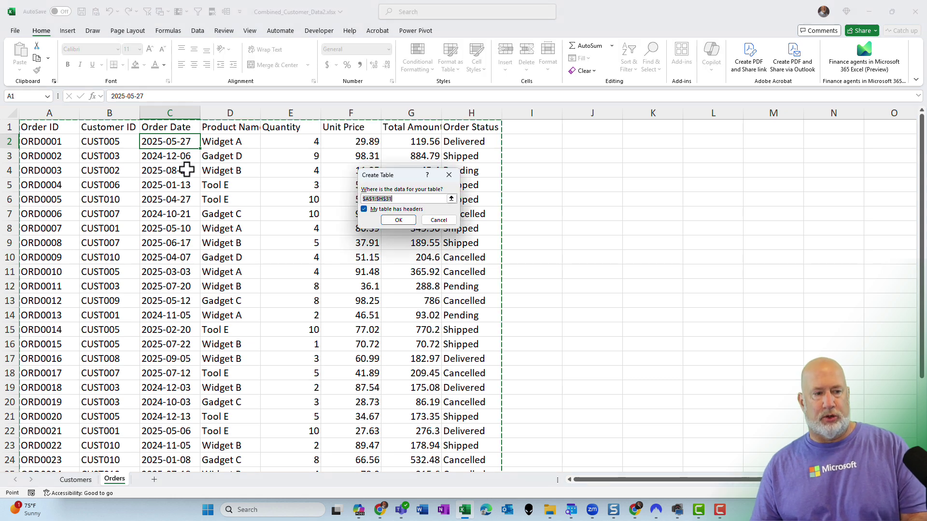
left_click(399, 220)
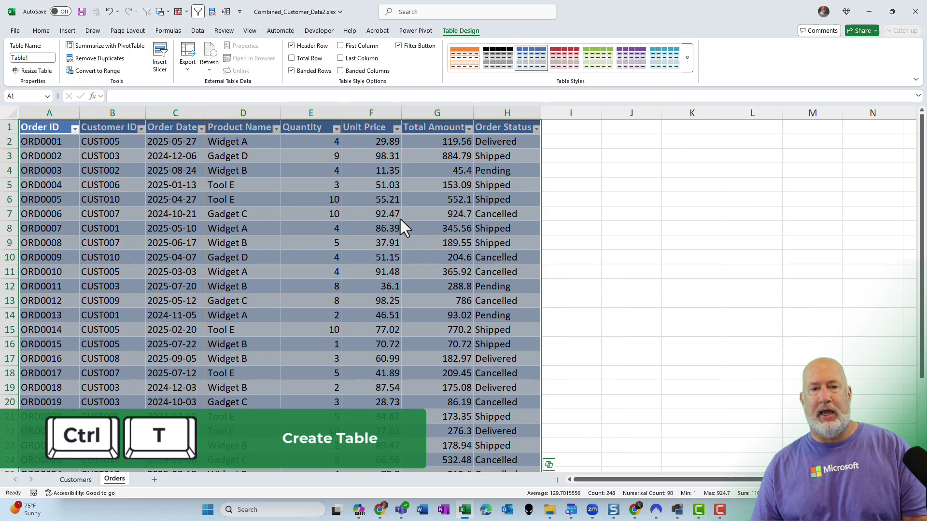
left_click(41, 58)
type("orders")
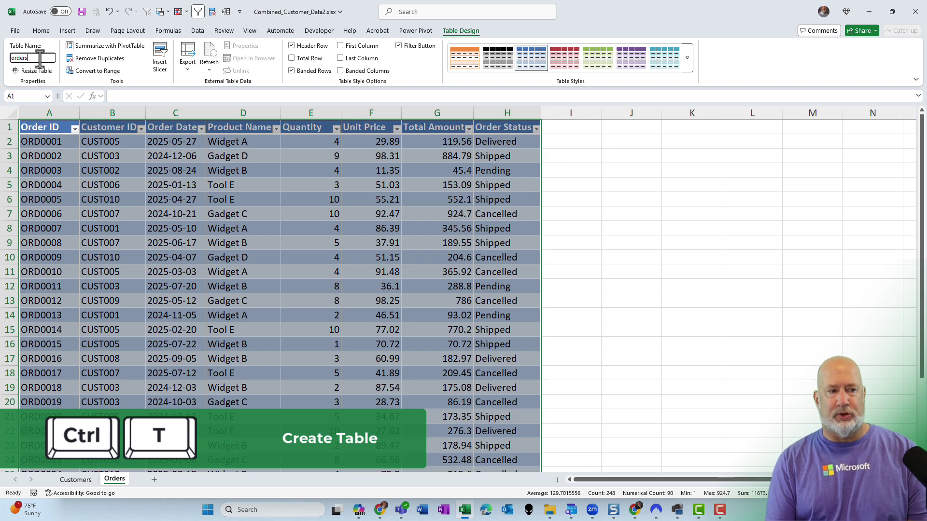
key("Return")
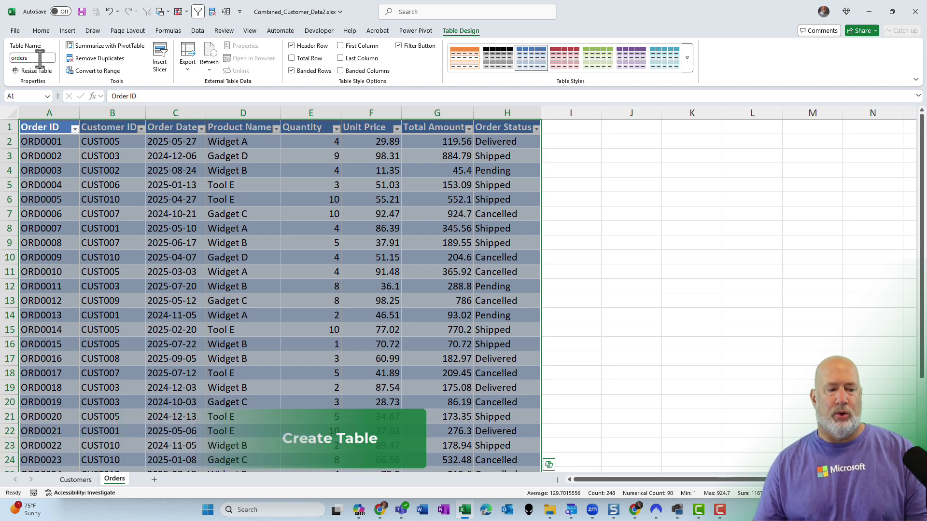
Step: Format the Customers data as a table named 'customers', then return to the Orders sheet
left_click(88, 483)
left_click(250, 170)
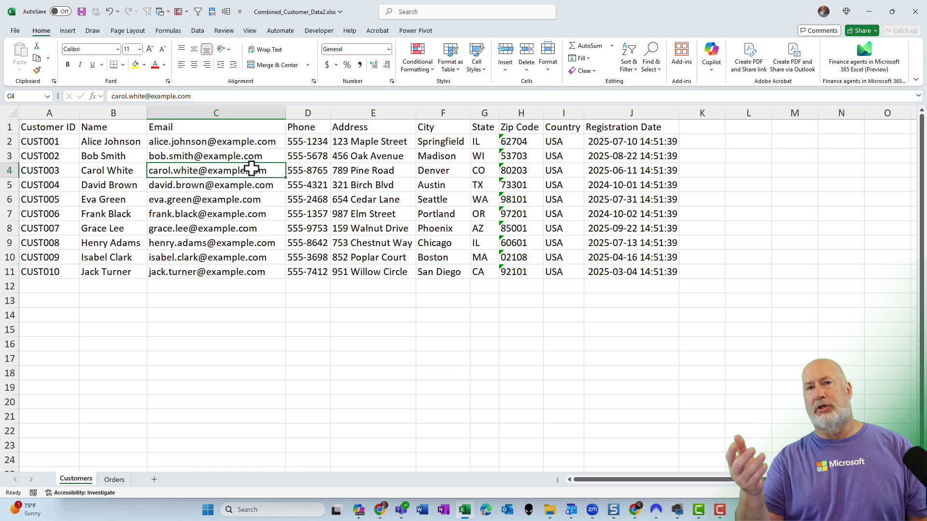
key("ctrl+t")
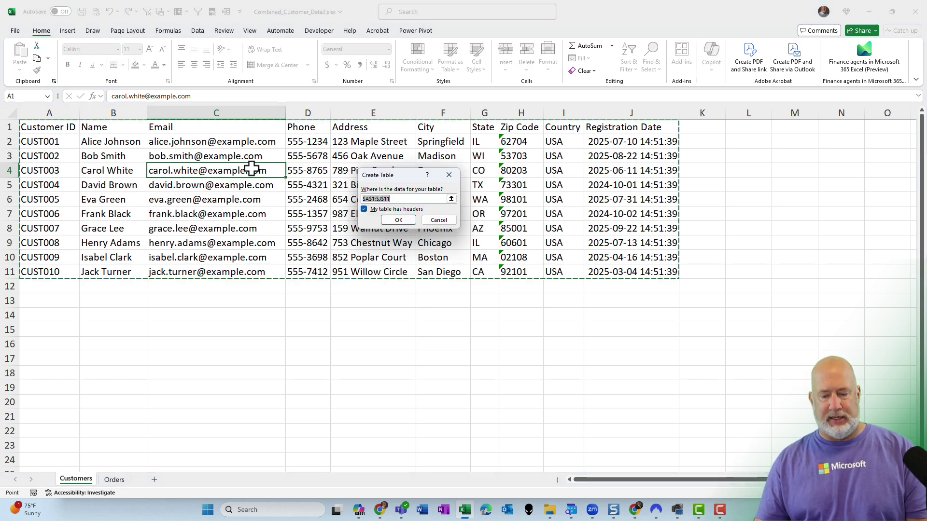
key("Return")
left_click(43, 60)
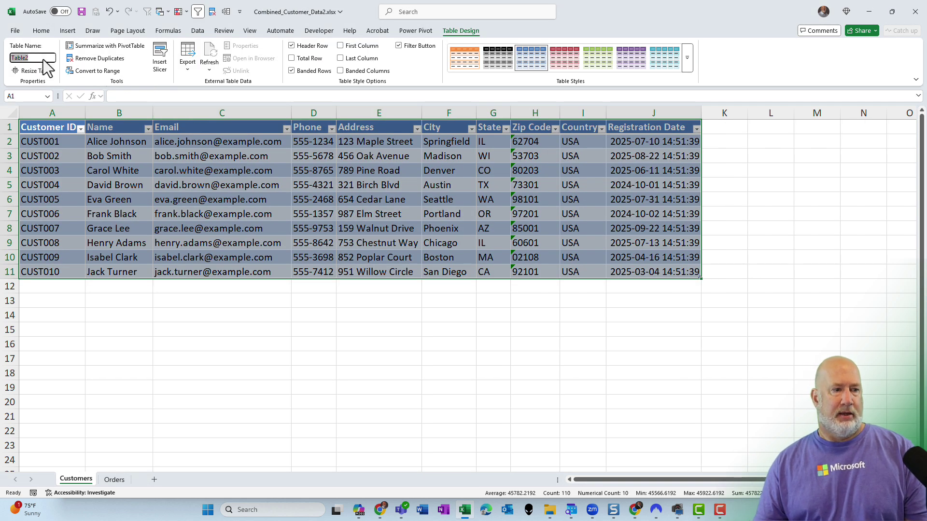
type("customers")
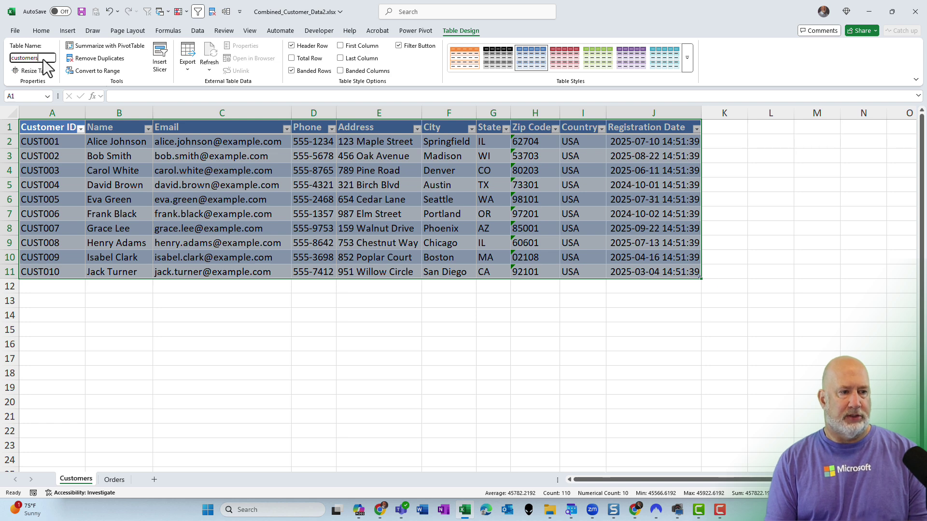
key("Return")
left_click(124, 164)
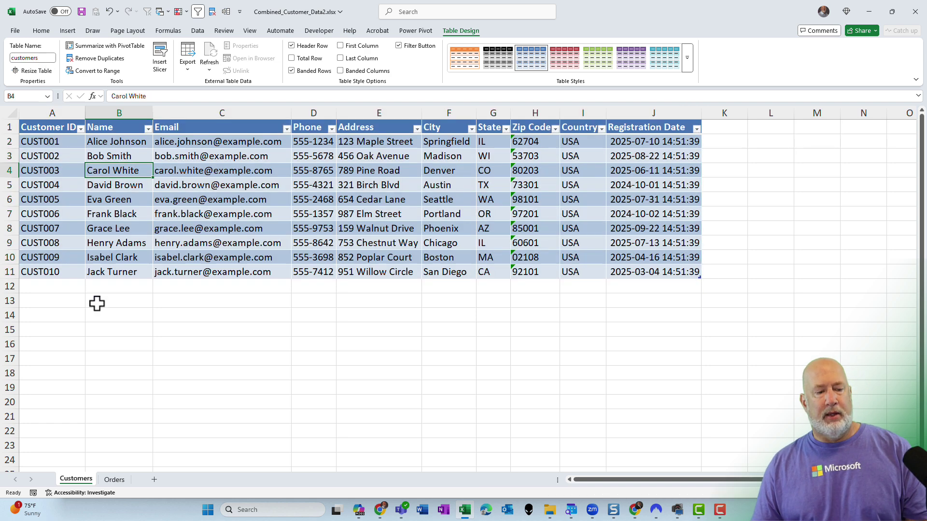
left_click(118, 480)
Step: Widen column B (Customer ID) of the orders table and recheck both sheets
left_click(274, 176)
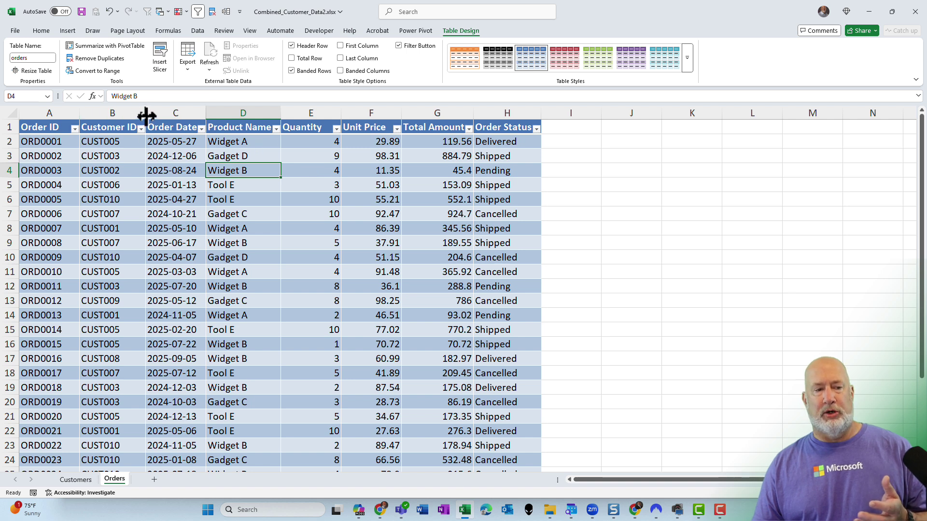
left_click_drag(146, 116, 186, 118)
left_click(253, 144)
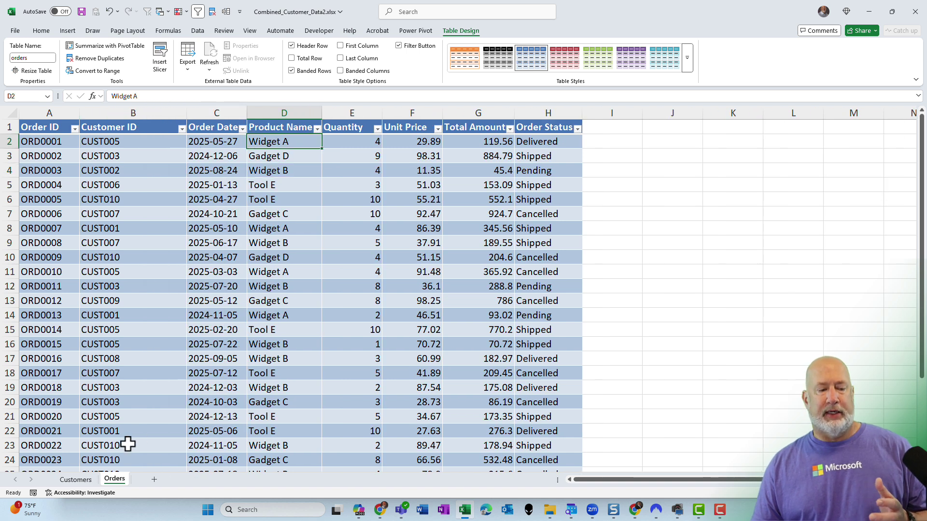
left_click(76, 479)
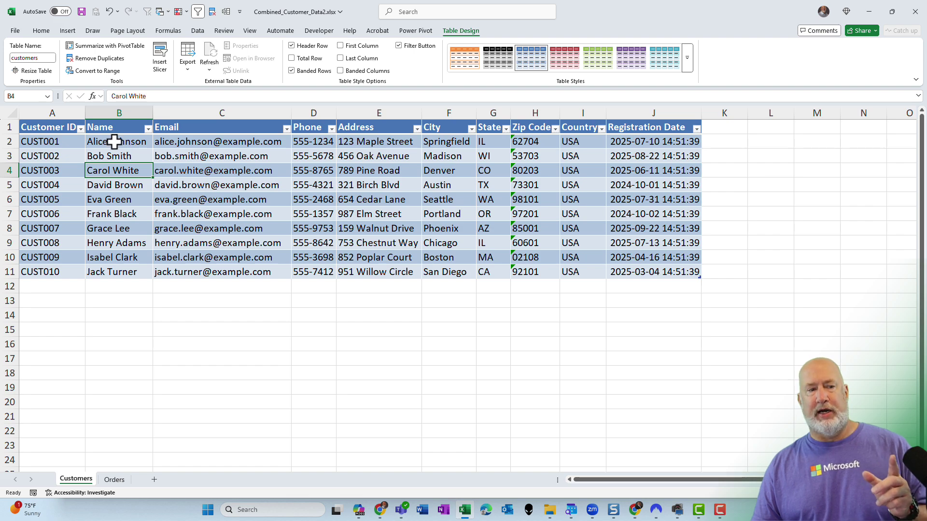
left_click(126, 480)
left_click(188, 193)
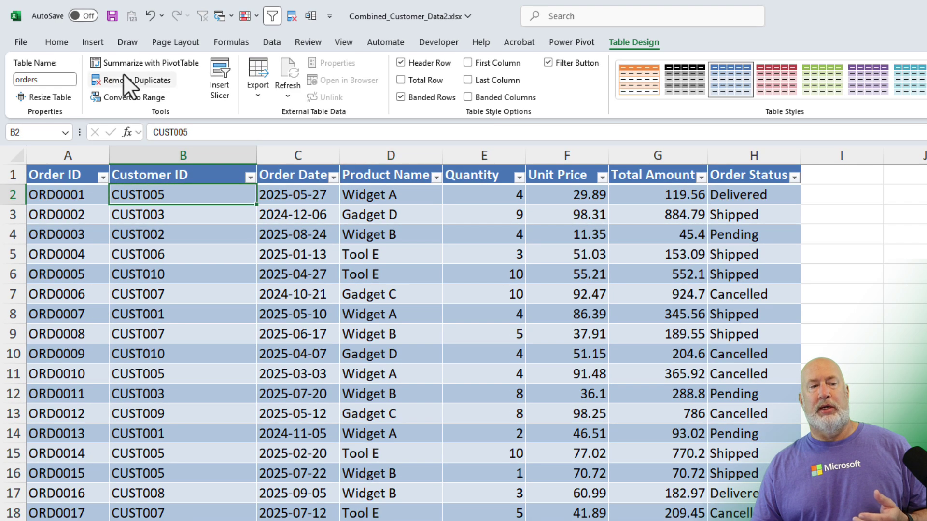
Step: Insert a PivotTable from the orders table on a new worksheet, adding the data to the Data Model
left_click(92, 42)
left_click(41, 68)
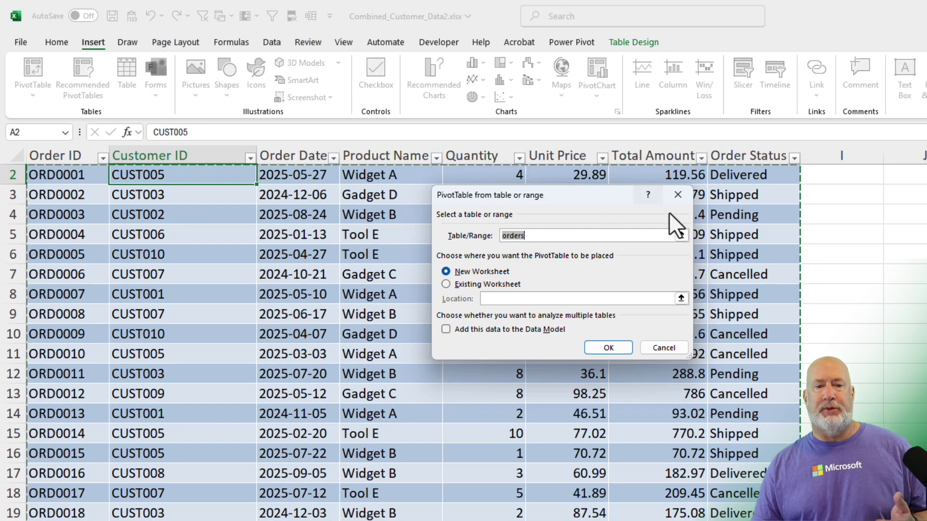
left_click(475, 333)
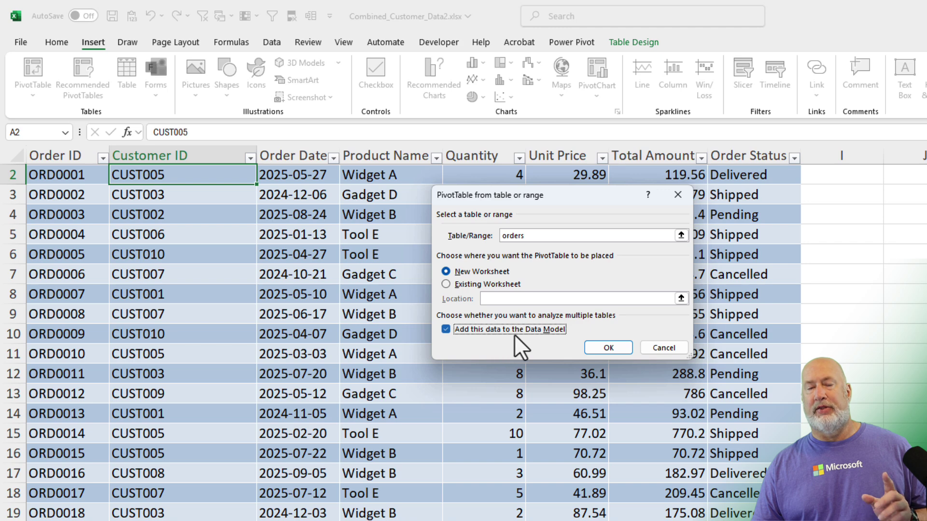
left_click(616, 348)
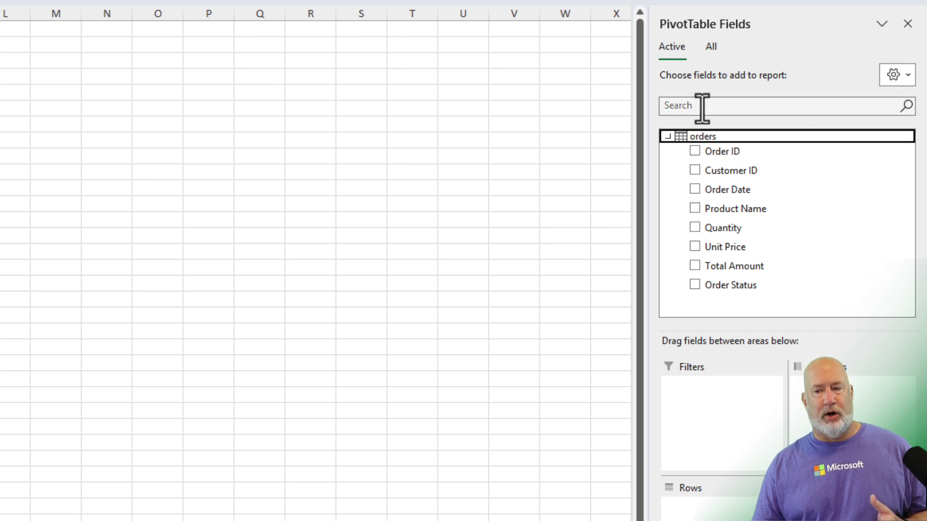
Step: Add Order ID, Customer ID, Product Name and Total Amount to the PivotTable, then show all tables
left_click(694, 152)
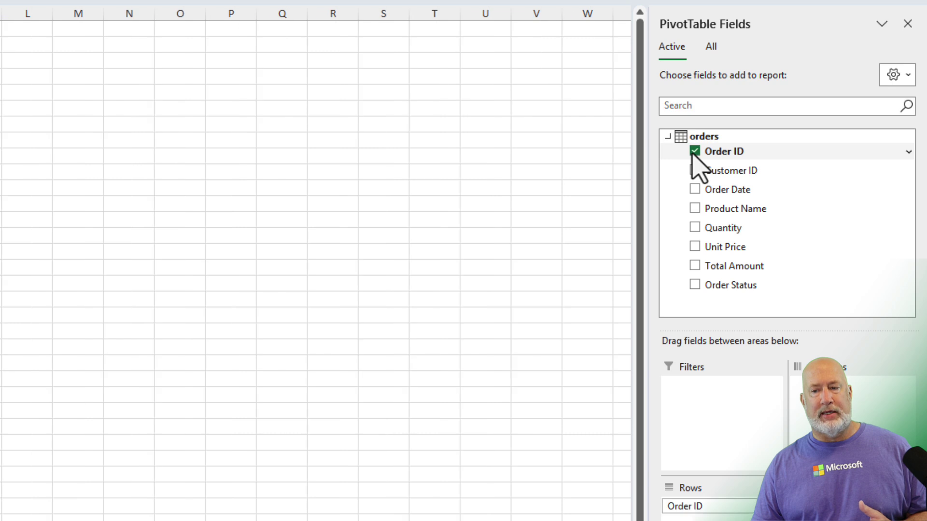
left_click(694, 171)
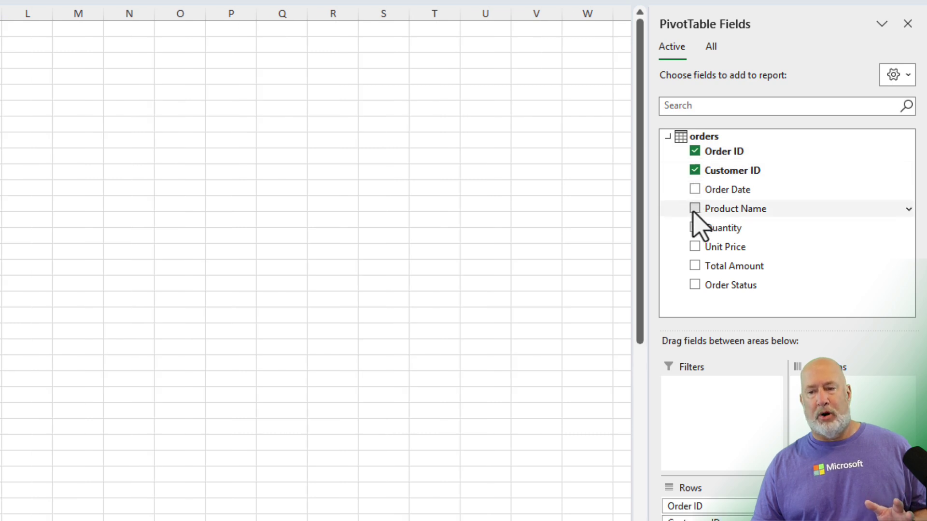
left_click(695, 209)
left_click(695, 267)
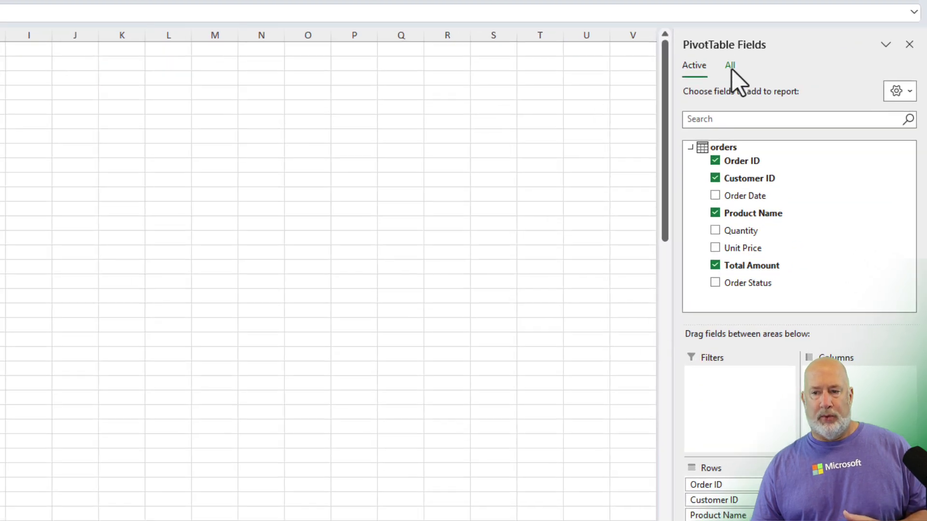
left_click(796, 131)
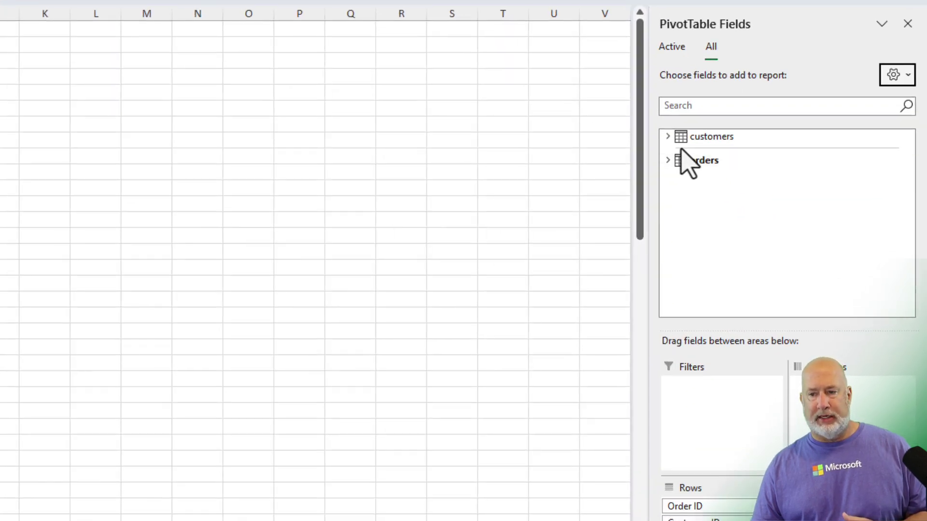
Step: Expand the customers table and add its Name field to PivotTable1
left_click(668, 137)
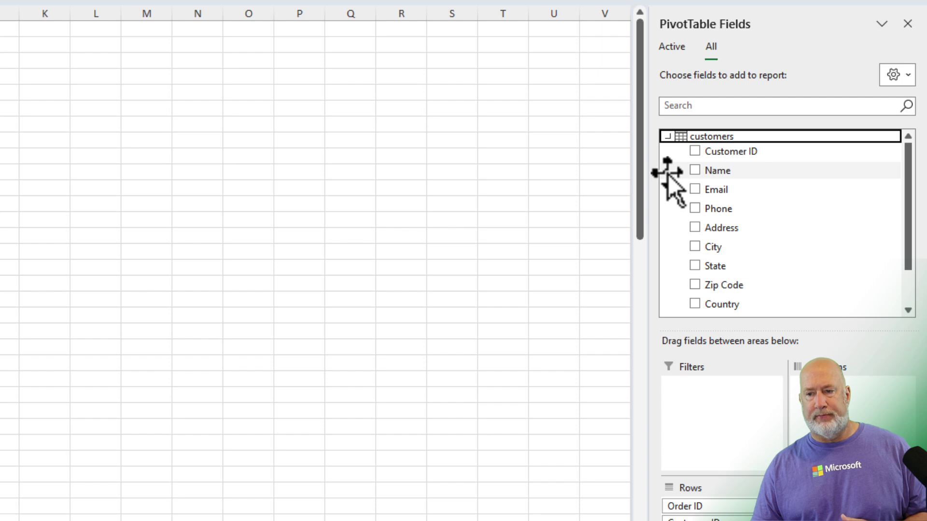
left_click(695, 171)
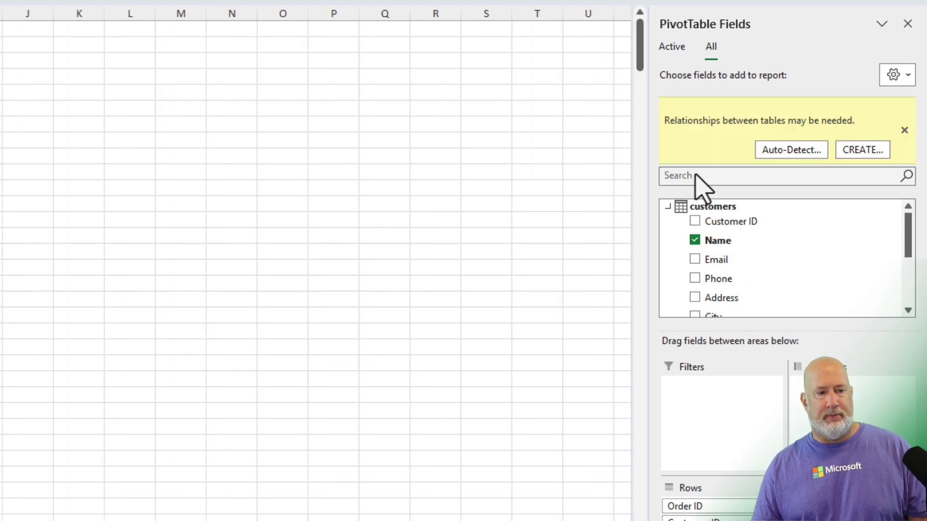
left_click(750, 175)
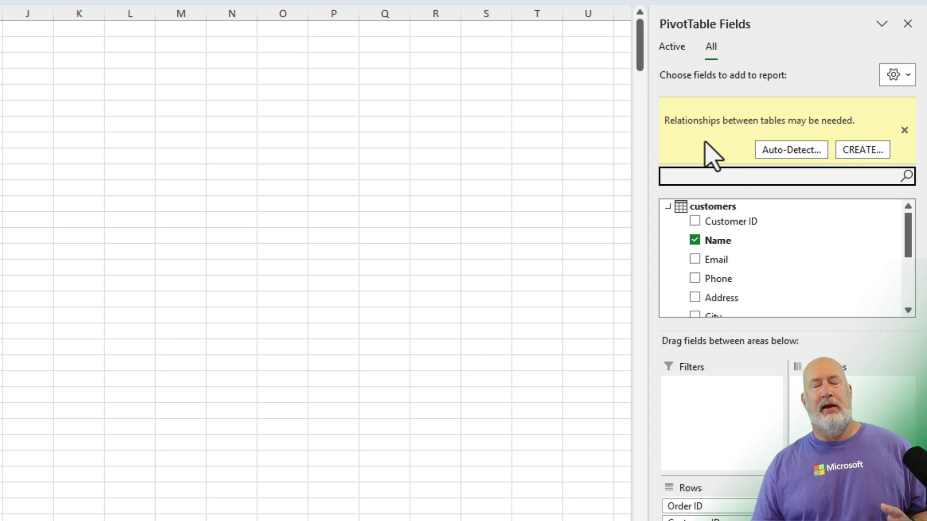
Step: Auto-detect the orders–customers relationship on Customer ID and review it in Manage Relationships without changes
left_click(794, 150)
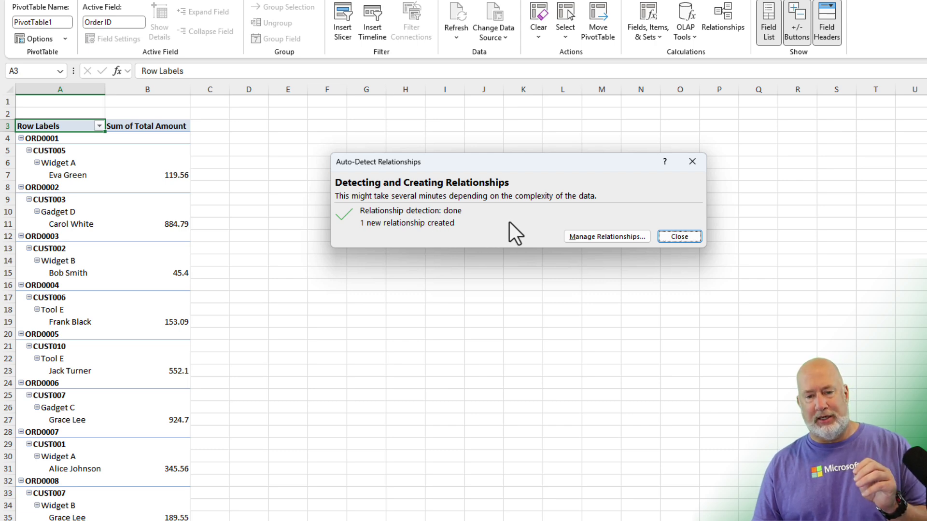
left_click(589, 236)
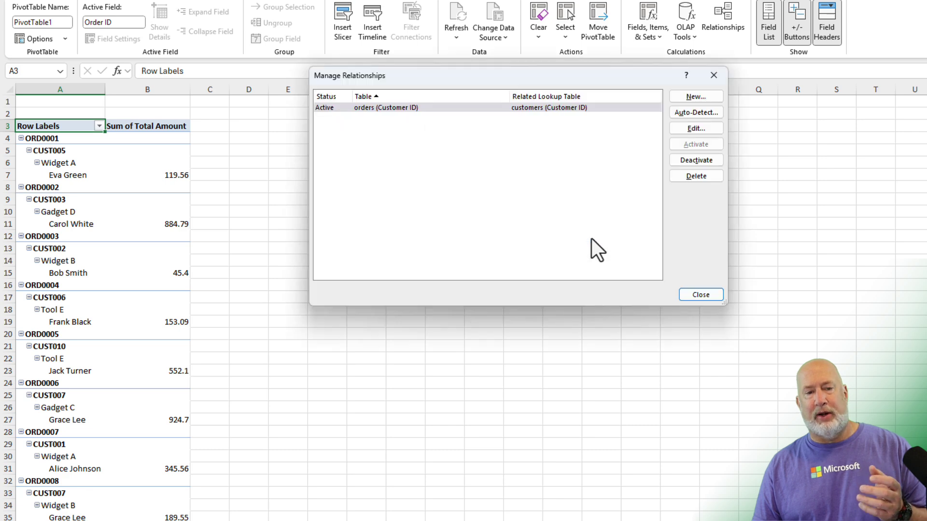
left_click(696, 127)
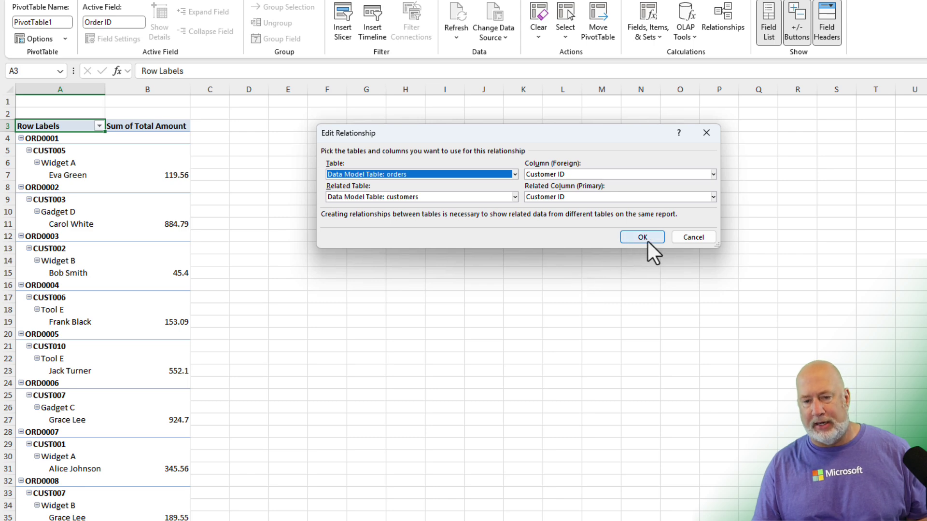
left_click(691, 237)
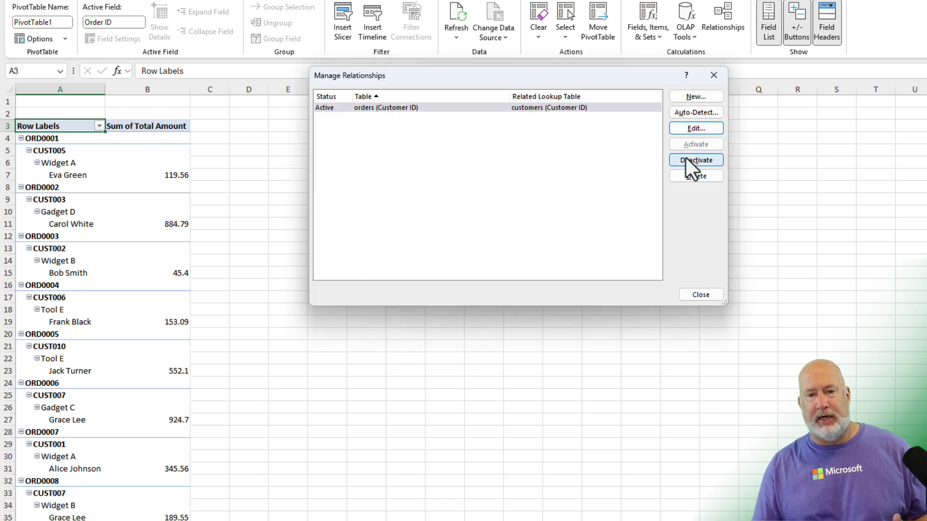
left_click(700, 295)
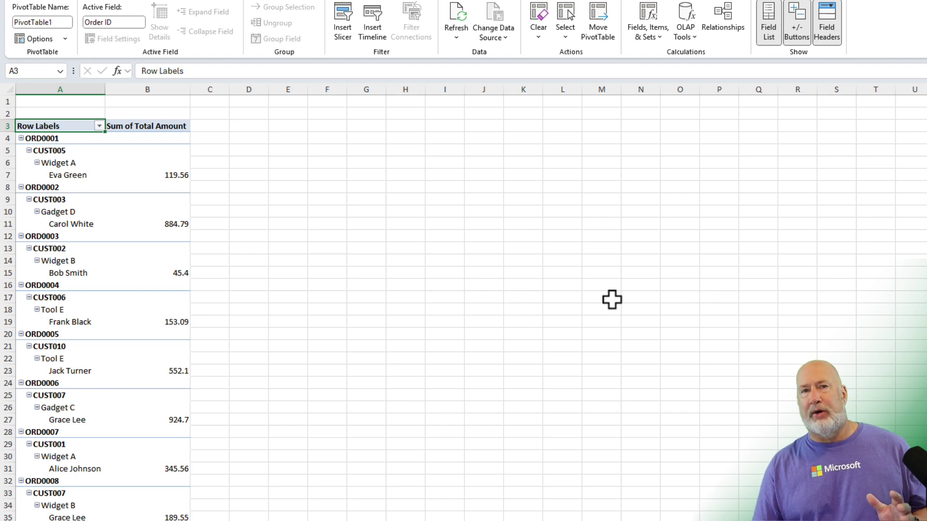
Step: Set PivotTable1's report layout to Show in Tabular Form
scroll(772, 437, "up", 1)
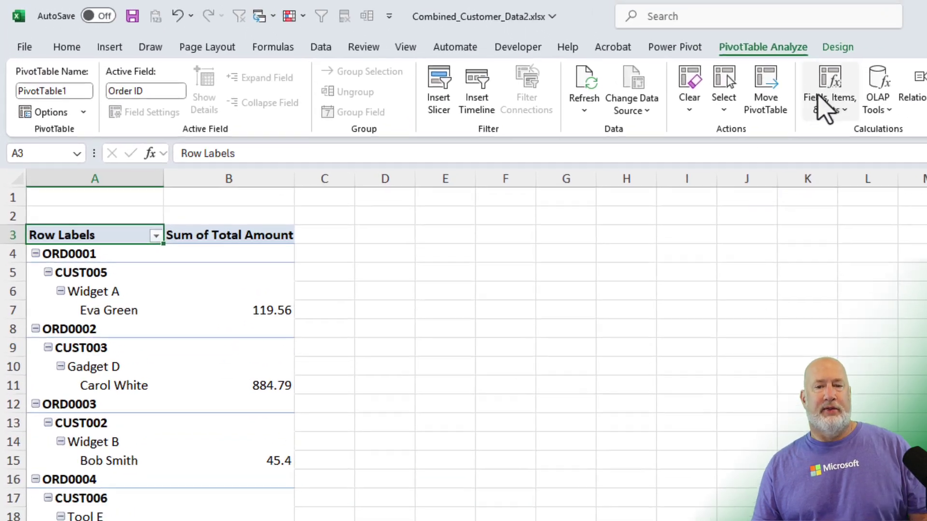
left_click(851, 57)
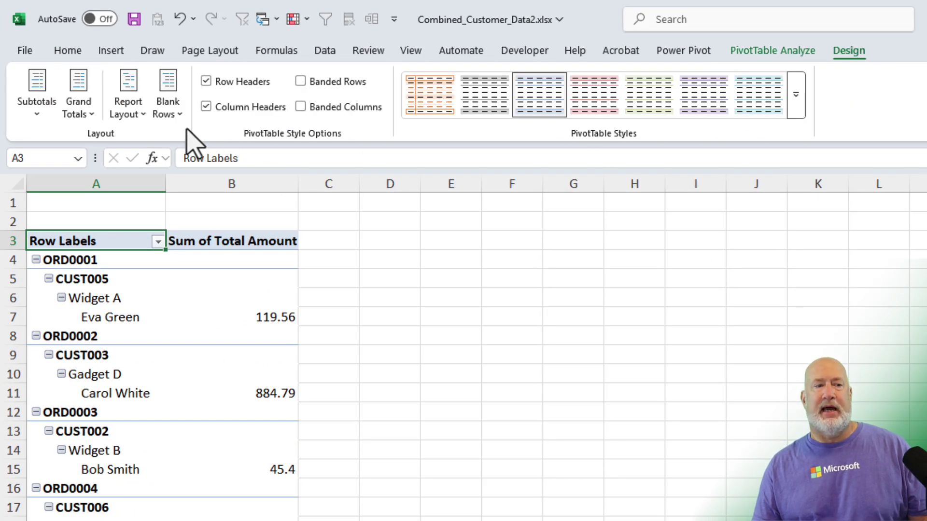
left_click(130, 117)
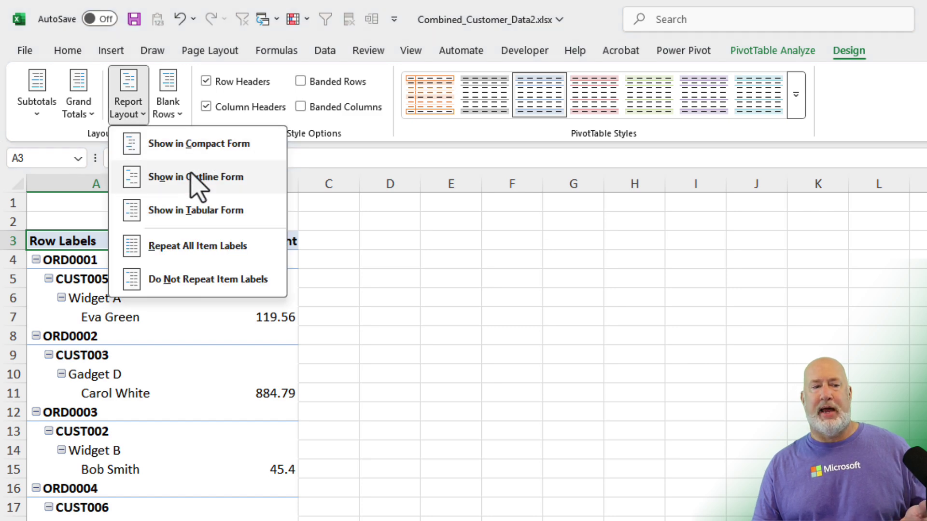
left_click(195, 211)
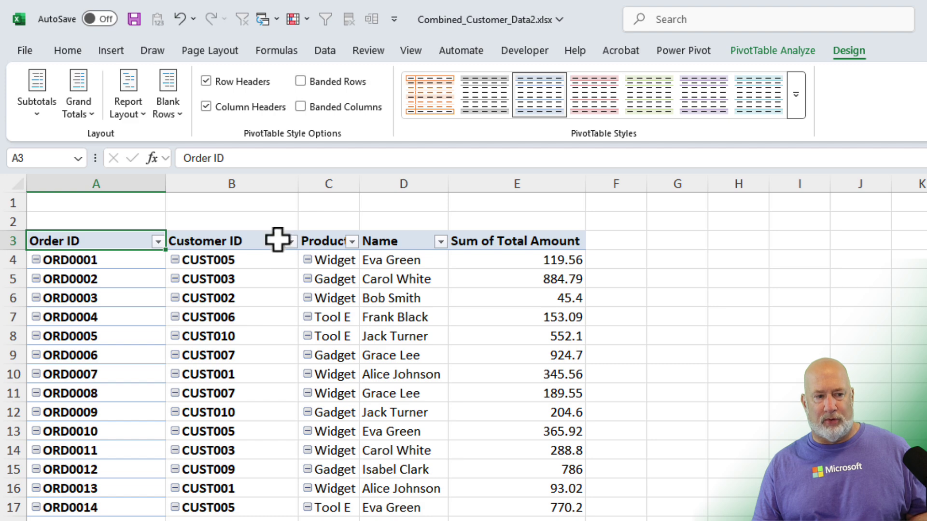
Step: Widen PivotTable columns C (Product Name) and D (customer Name) so they read in full
left_click_drag(362, 184, 423, 184)
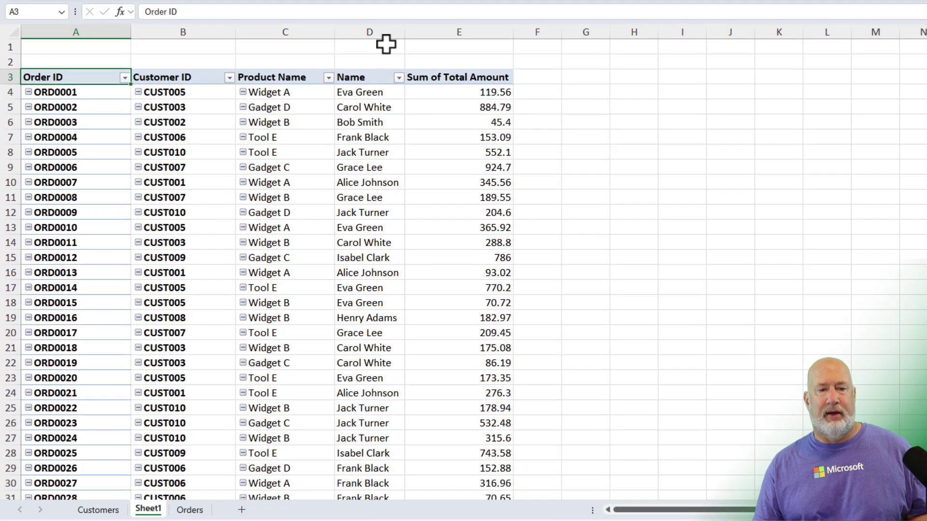
left_click_drag(405, 33, 416, 33)
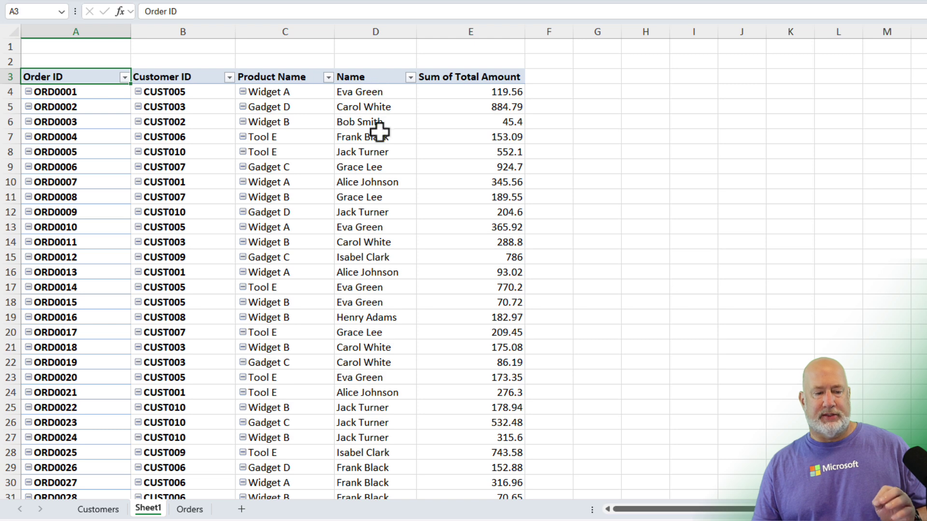
left_click(197, 511)
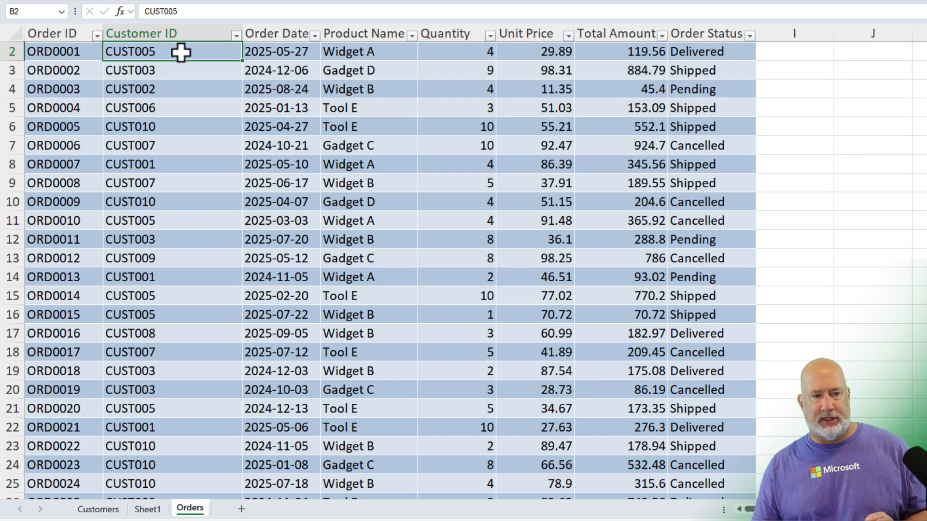
scroll(189, 65, "up", 1)
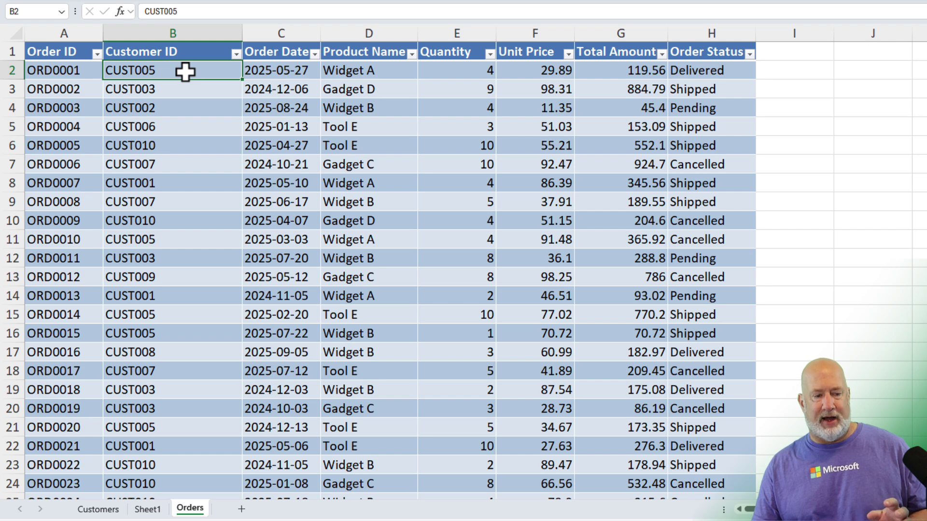
left_click(101, 510)
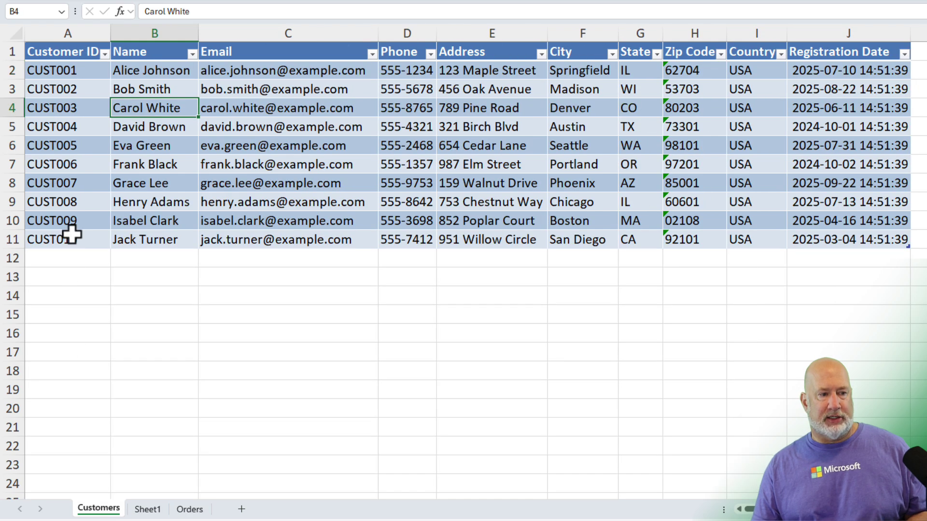
left_click(73, 147)
left_click(128, 147)
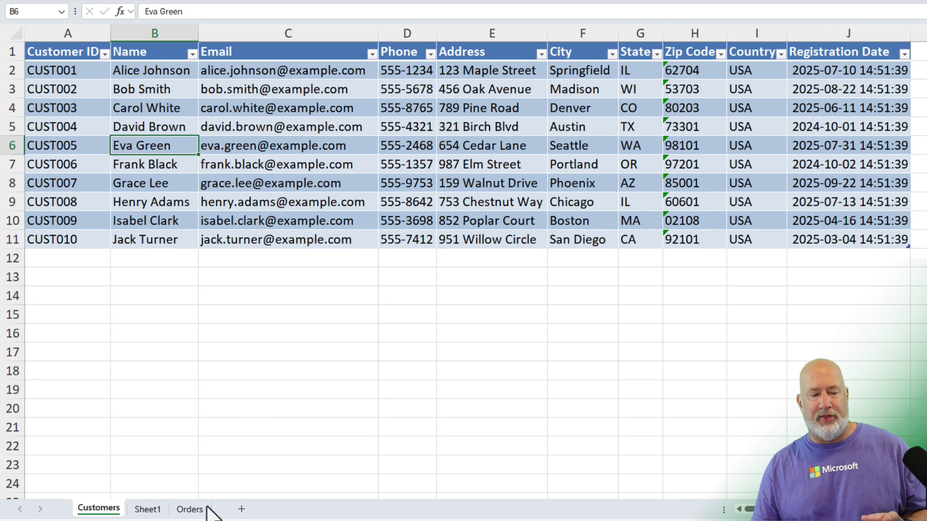
left_click(154, 512)
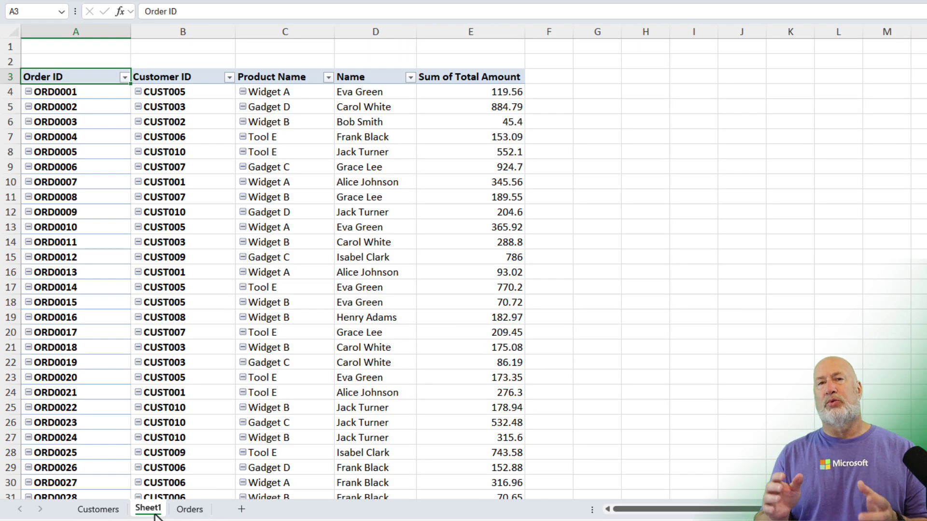